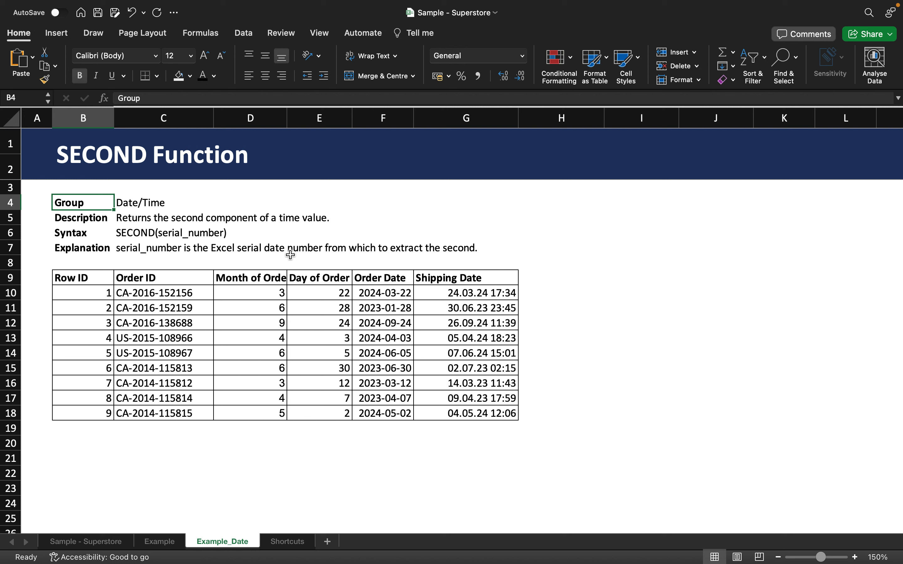
# Step: Enter =SECOND(G10) in H10 to get the first shipping time's seconds
pyautogui.click(434, 292)
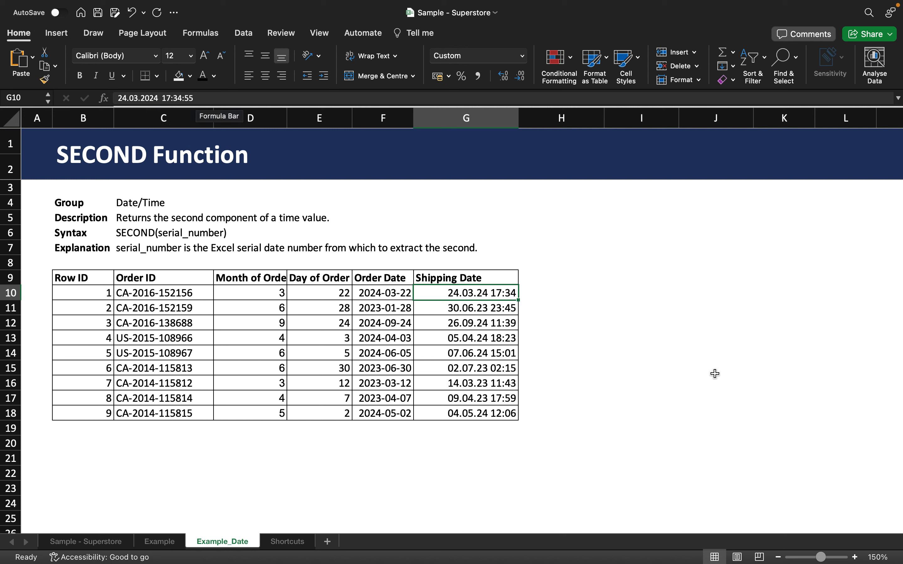
pyautogui.click(556, 296)
pyautogui.write('=SECOND(G10')
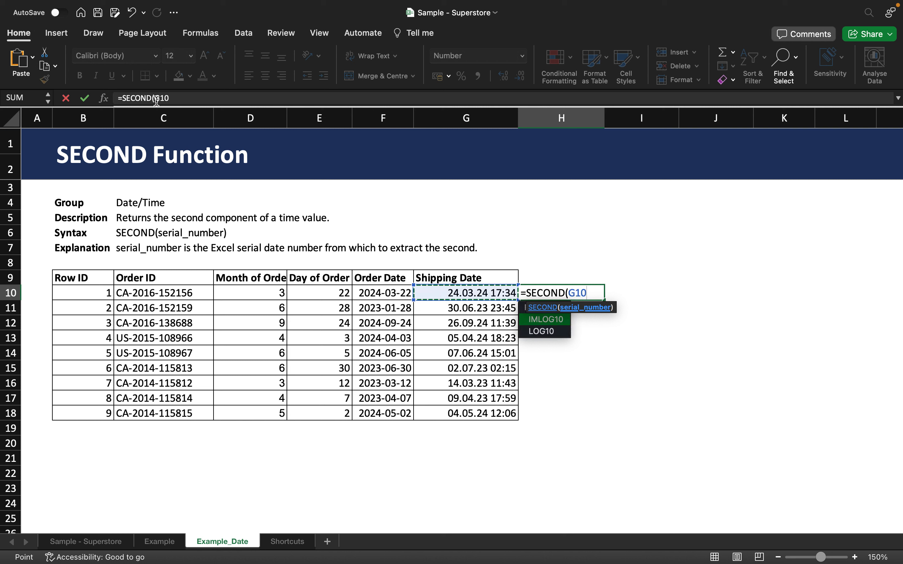
pyautogui.click(182, 98)
pyautogui.write(')')
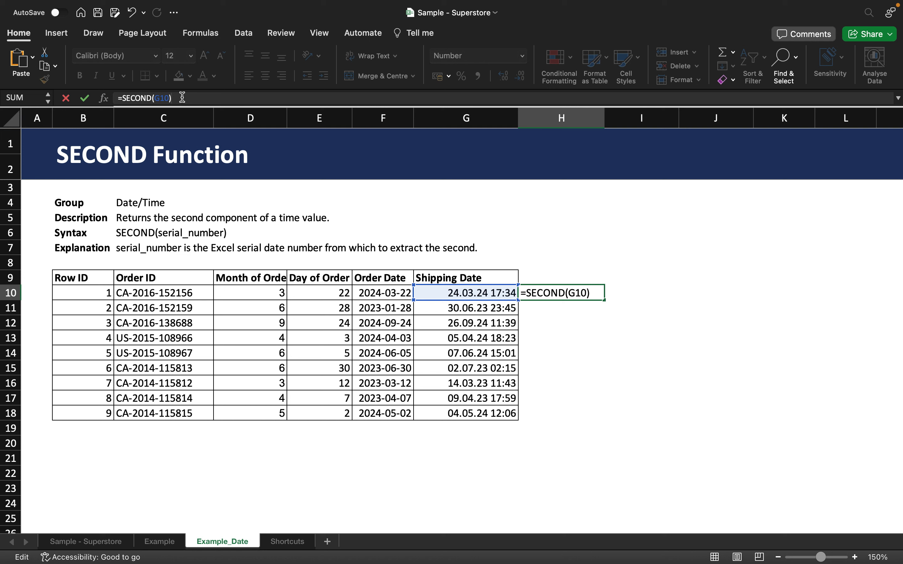
pyautogui.press('Return')
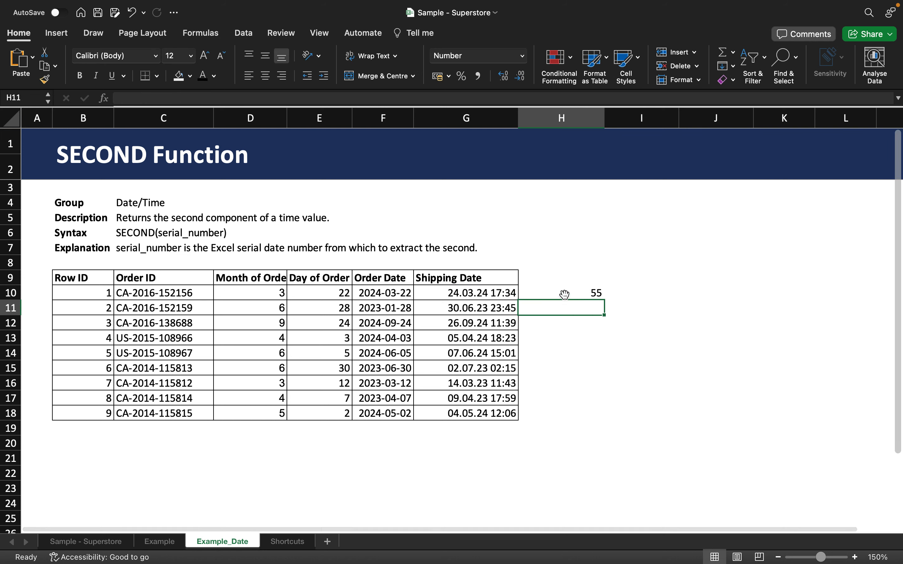
# Step: Fill the SECOND formula from H10 down to H18, giving seconds 55 through 20
pyautogui.click(564, 294)
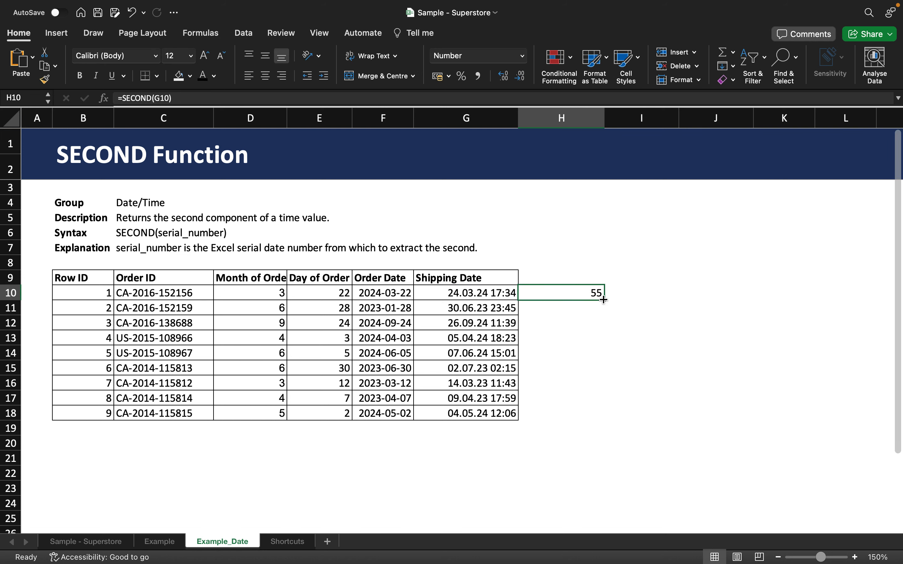
pyautogui.moveTo(603, 300); pyautogui.dragTo(603, 420)
pyautogui.click(485, 308)
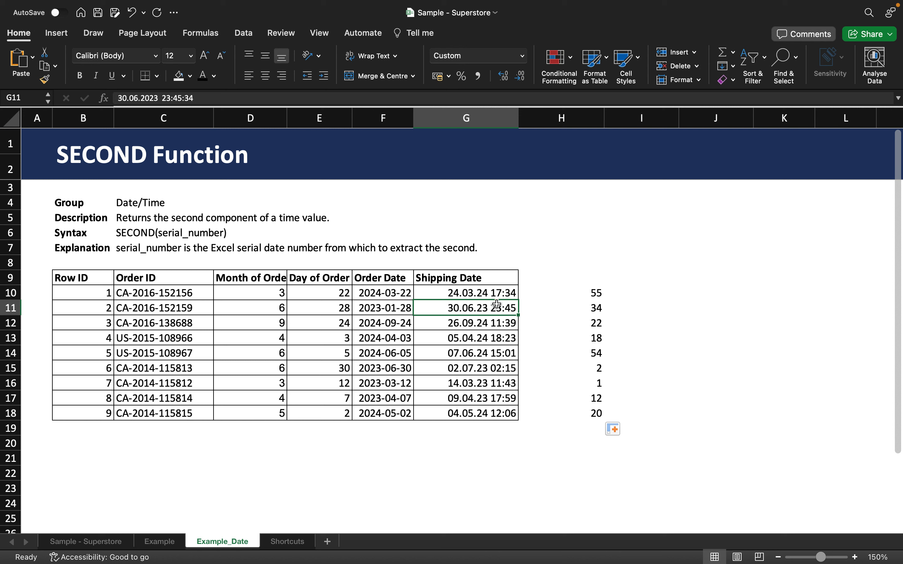
pyautogui.moveTo(492, 295); pyautogui.dragTo(493, 410)
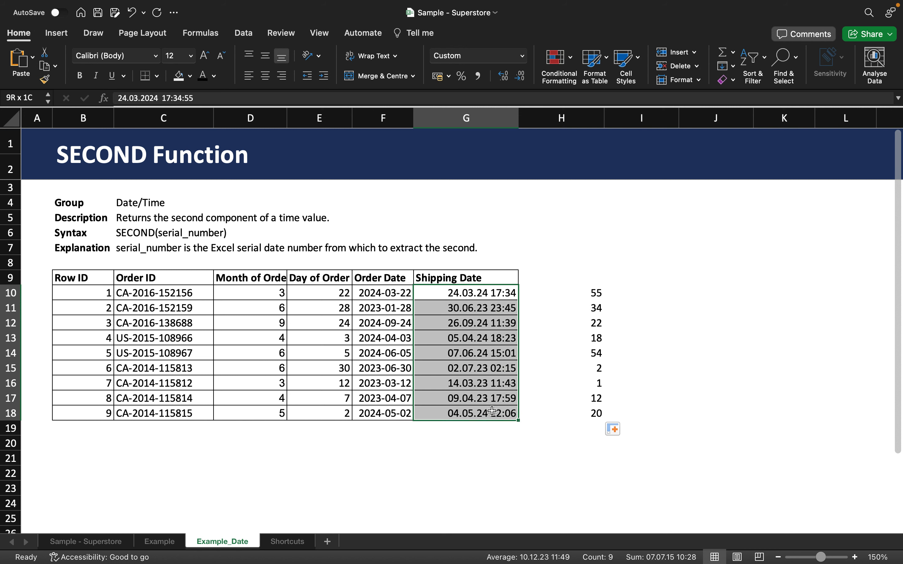
pyautogui.click(483, 296)
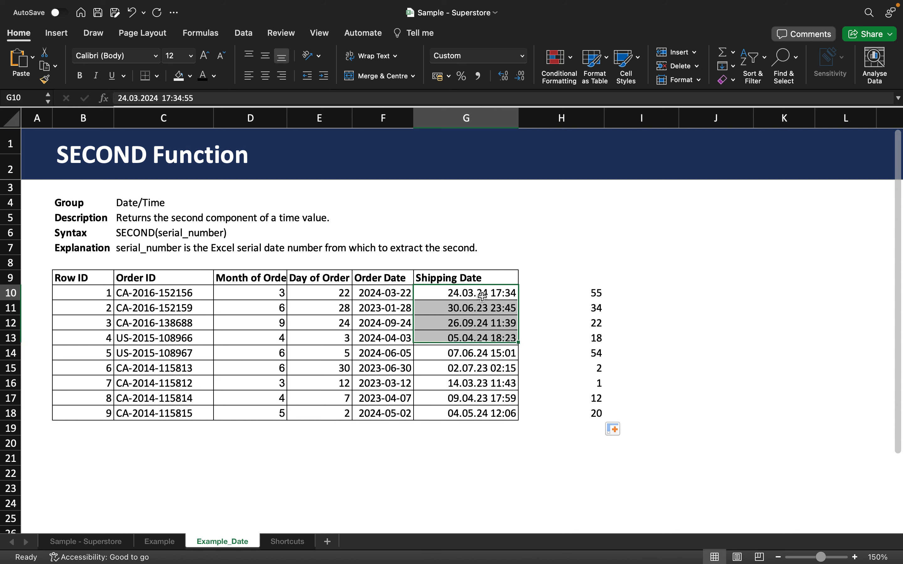
pyautogui.moveTo(483, 296); pyautogui.dragTo(481, 295)
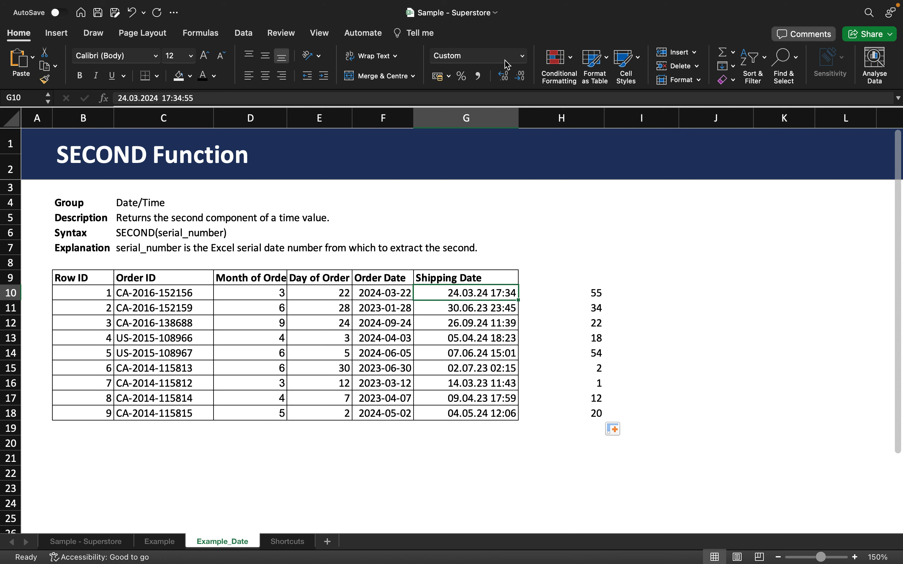
pyautogui.click(523, 57)
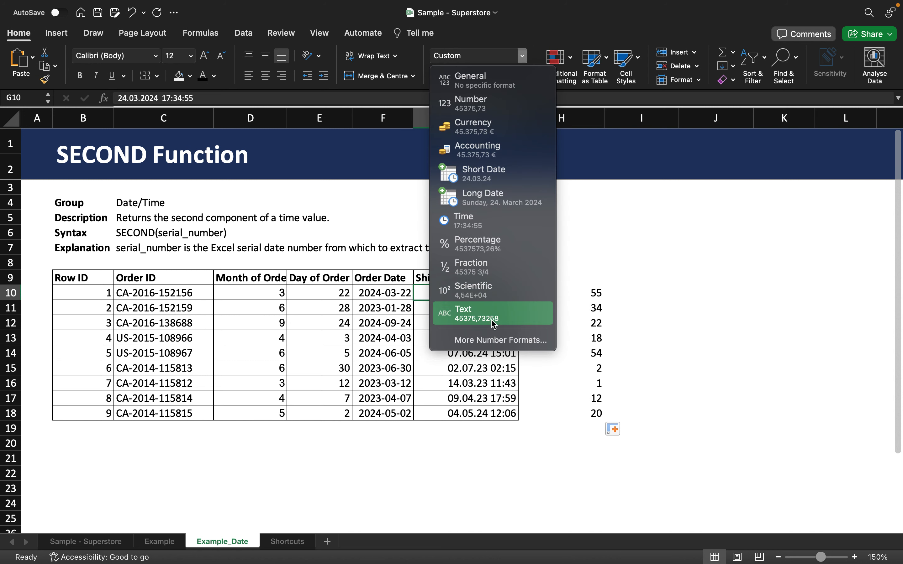
pyautogui.click(493, 338)
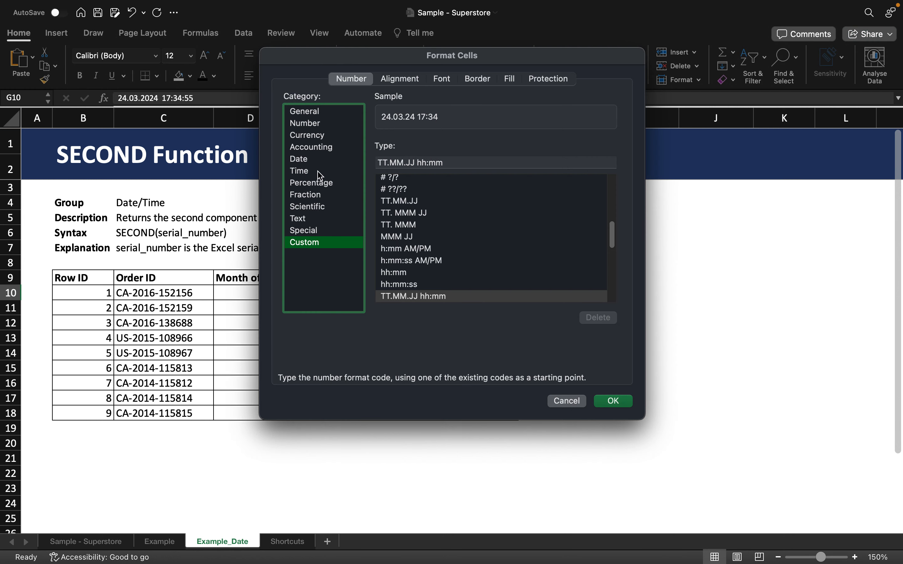
# Step: Review G10's Time formats in Format Cells, then switch to the Custom category
pyautogui.click(319, 173)
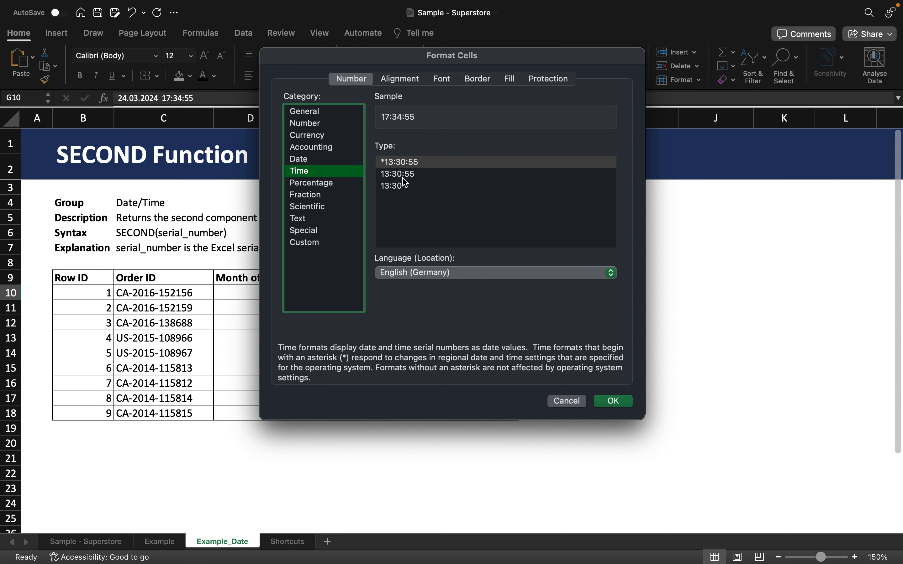
pyautogui.moveTo(377, 56); pyautogui.dragTo(609, 135)
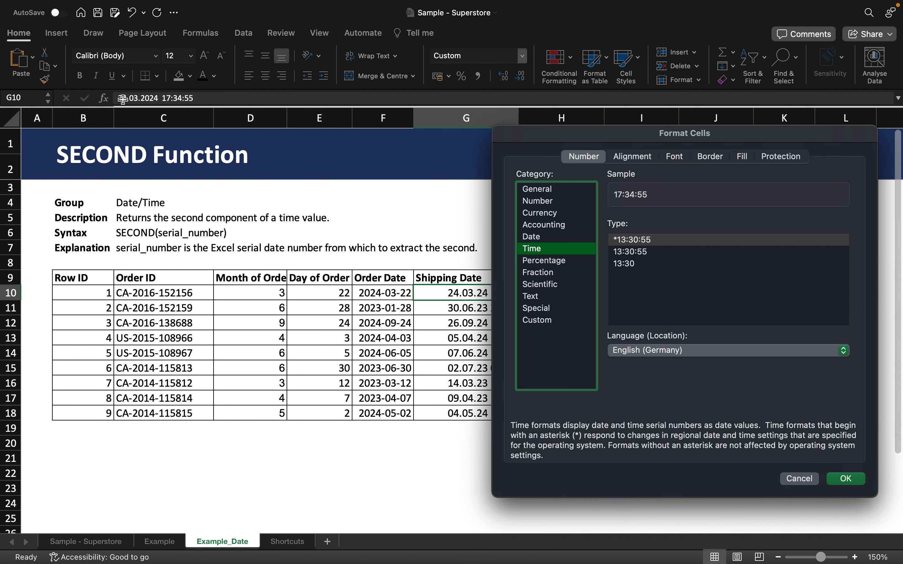
pyautogui.click(546, 323)
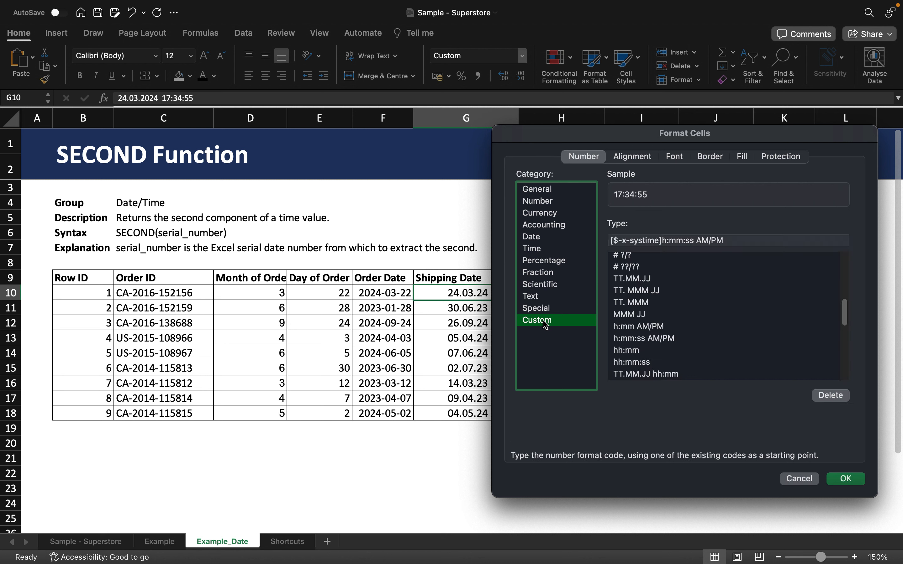
pyautogui.moveTo(589, 142); pyautogui.dragTo(432, 126)
# Step: Select the existing [$-x-systime]h:mm:ss AM/PM code in the Custom Type box
pyautogui.scroll(2, 562, 298)
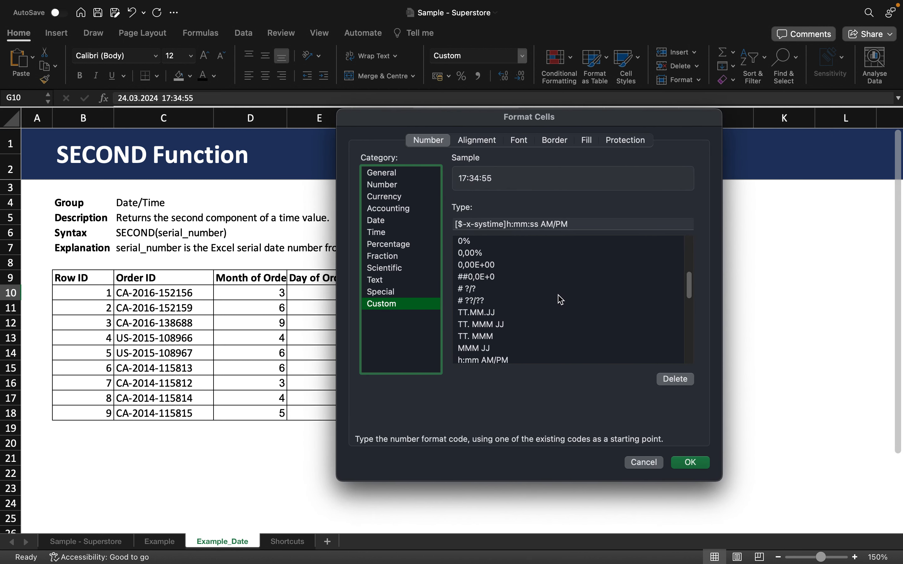
pyautogui.scroll(3, 560, 301)
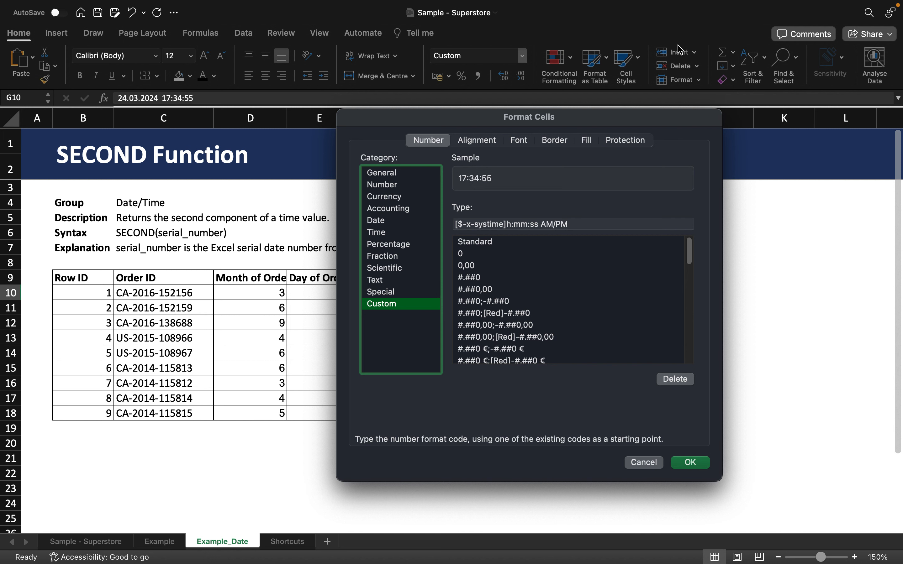
pyautogui.moveTo(610, 125); pyautogui.dragTo(575, 123)
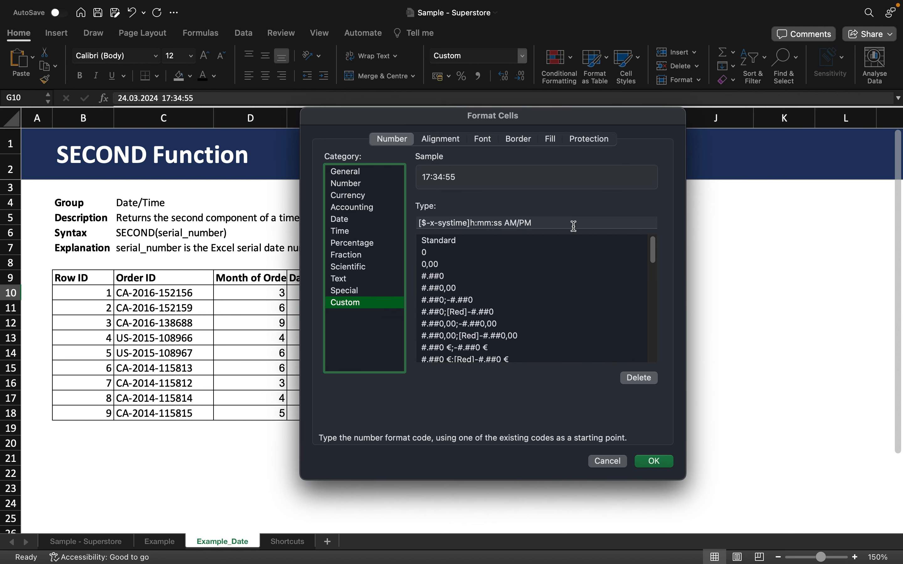
pyautogui.scroll(-10, 530, 276)
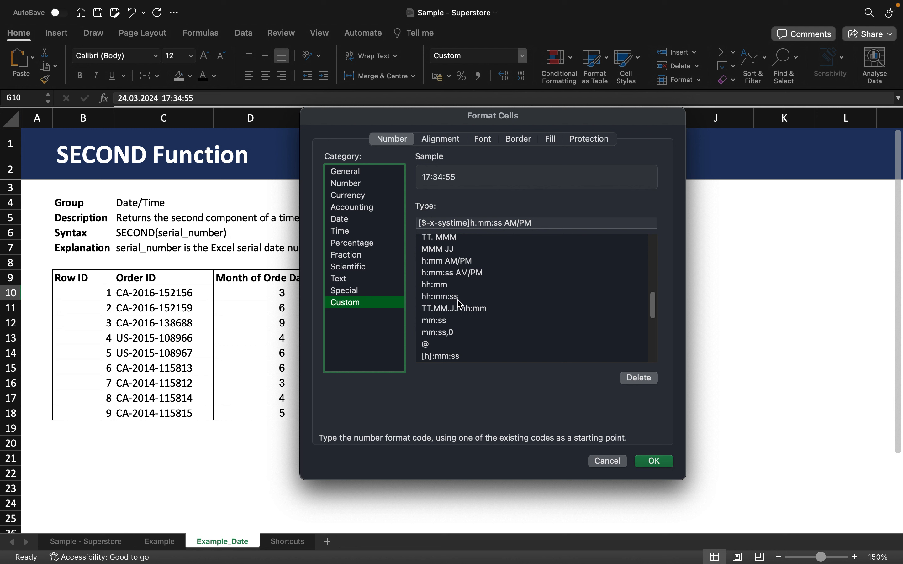
pyautogui.doubleClick(466, 224)
pyautogui.moveTo(539, 224); pyautogui.dragTo(430, 214)
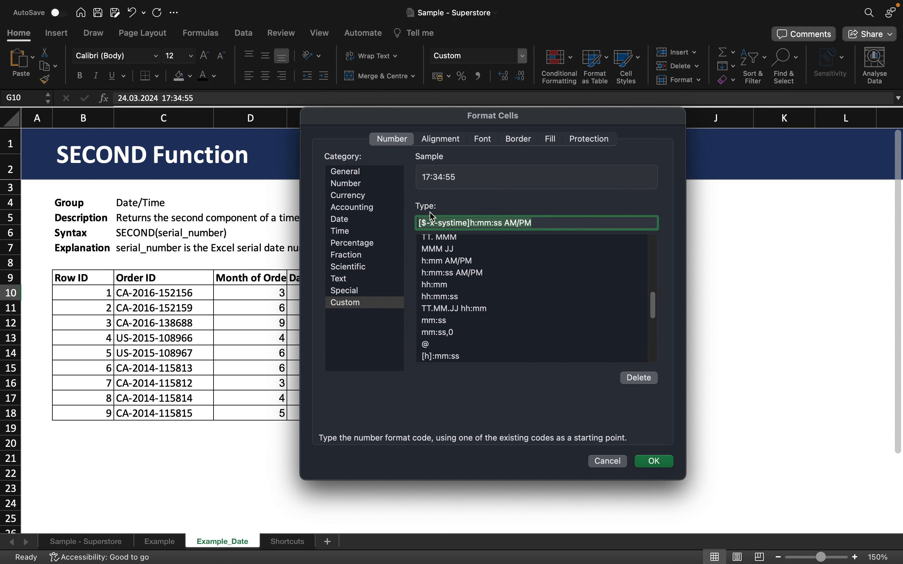
pyautogui.moveTo(555, 128); pyautogui.dragTo(280, 135)
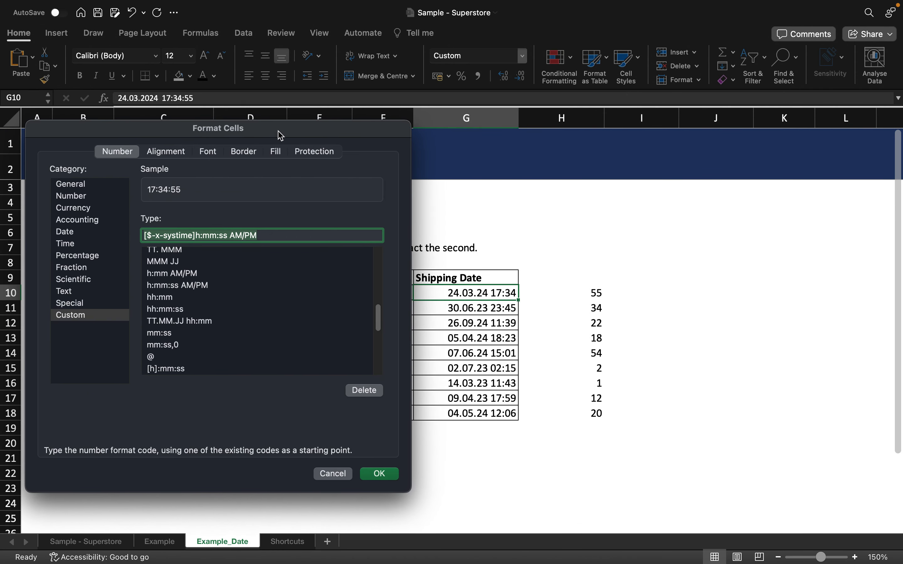
# Step: Replace the Type code with TT-MM-JJ hh:mm:ss, using colons between the time parts
pyautogui.tripleClick(256, 237)
pyautogui.write('TT')
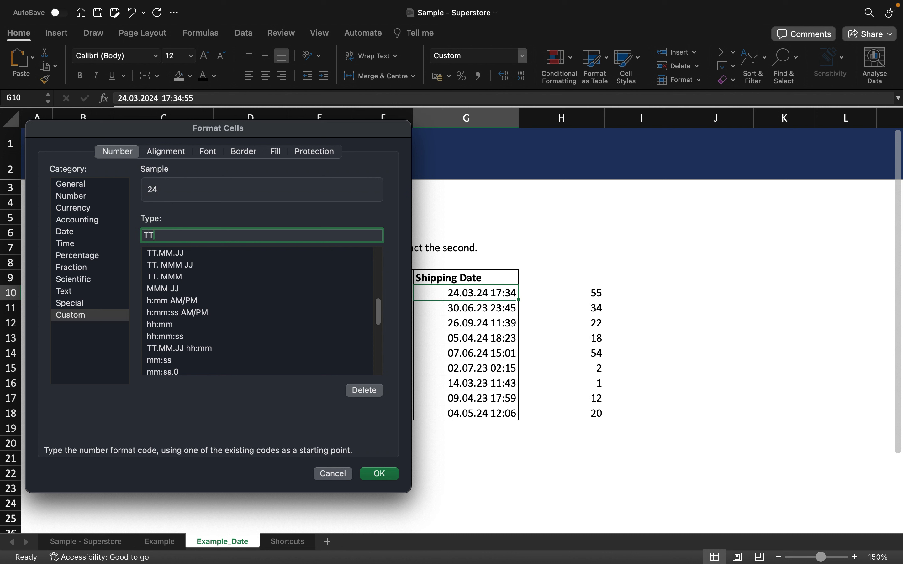
pyautogui.write('-MM-JJ')
pyautogui.write('hh-mm-ss')
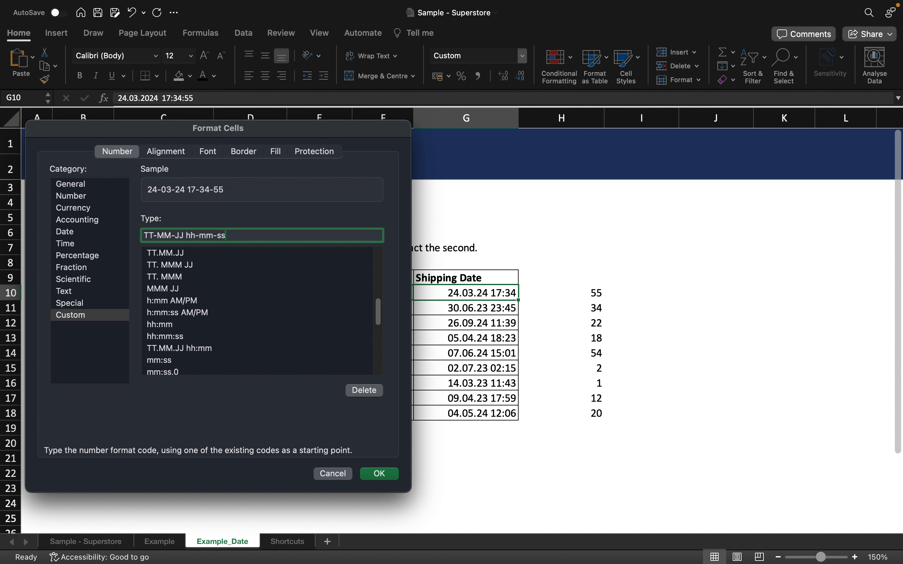
pyautogui.click(200, 235)
pyautogui.press('BackSpace')
pyautogui.write(':')
pyautogui.click(216, 235)
pyautogui.press('BackSpace')
pyautogui.write(':mm:')
# Step: Extend the year to JJJJ, making TT-MM-JJJJ hh:mm:ss, and apply it to G10
pyautogui.click(177, 236)
pyautogui.write('JJ')
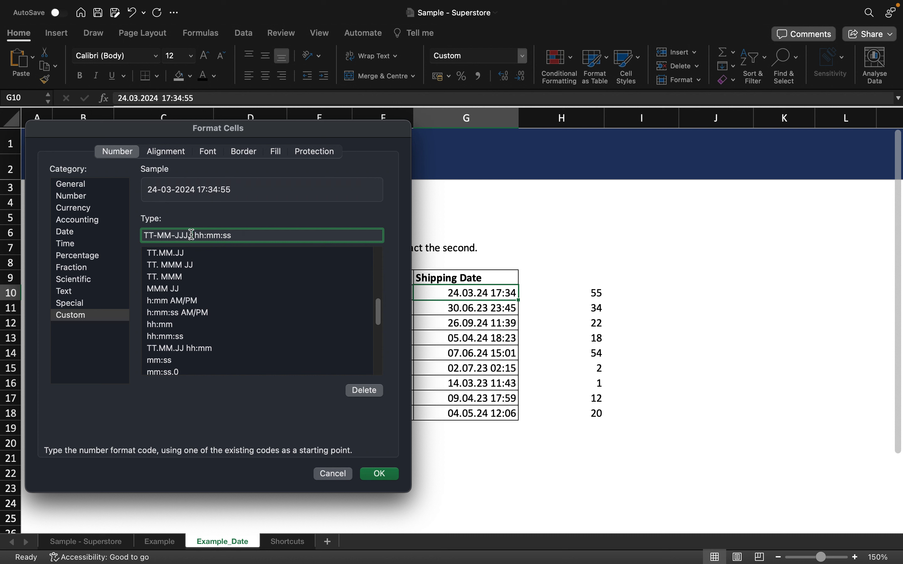
pyautogui.write('J')
pyautogui.click(282, 237)
pyautogui.click(379, 475)
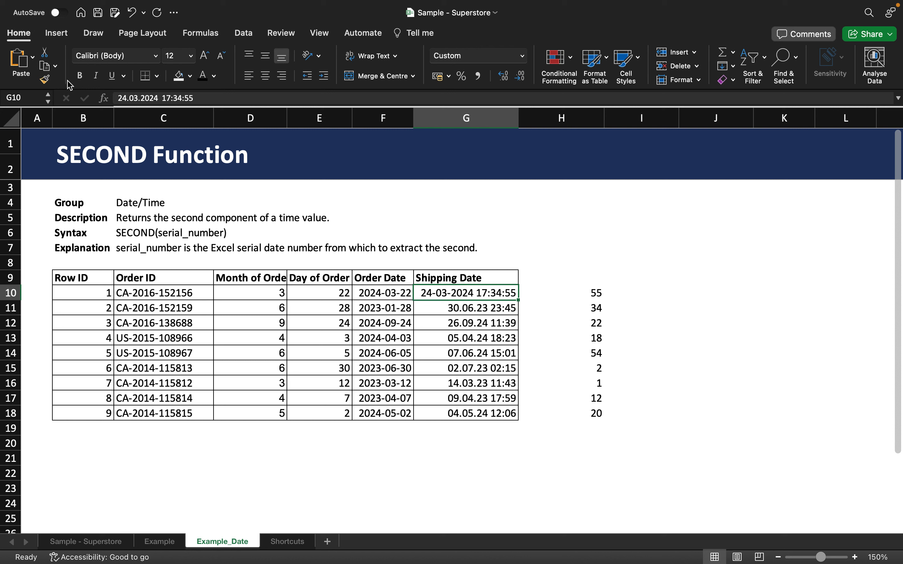
# Step: Copy G10's date-time format onto G11:G18 with Format Painter
pyautogui.click(47, 80)
pyautogui.moveTo(470, 308); pyautogui.dragTo(476, 413)
pyautogui.click(478, 432)
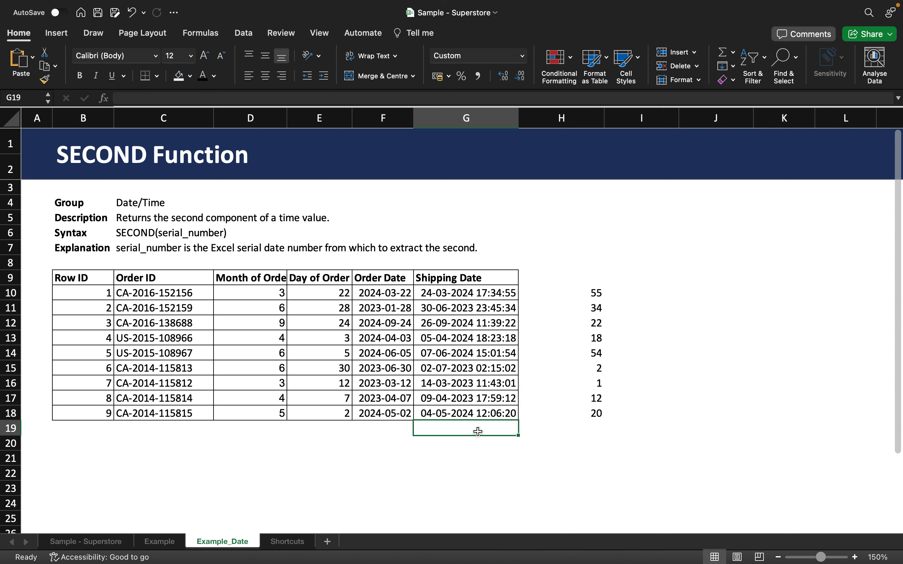
# Step: Check the SECOND formulas in H11, H18 and H10 against the dates
pyautogui.click(538, 312)
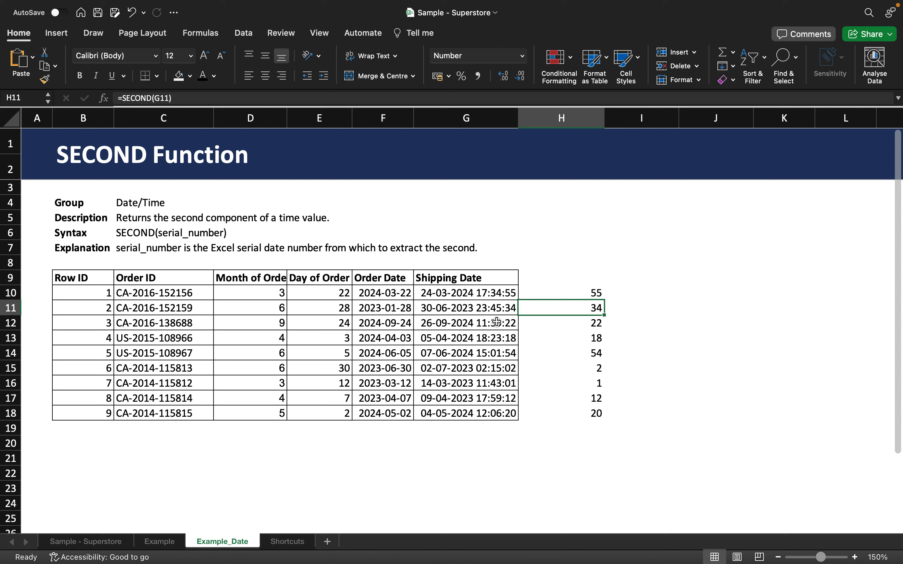
pyautogui.click(596, 411)
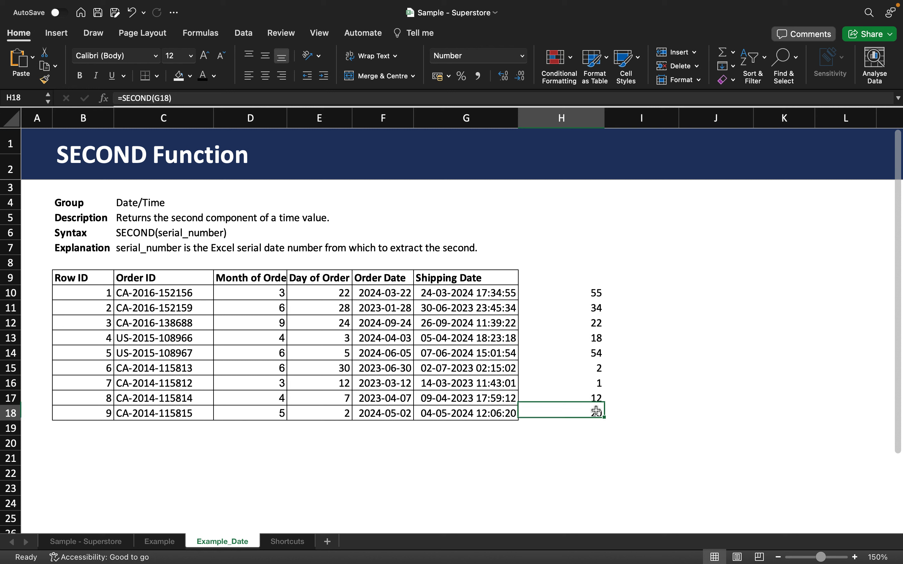
pyautogui.click(596, 292)
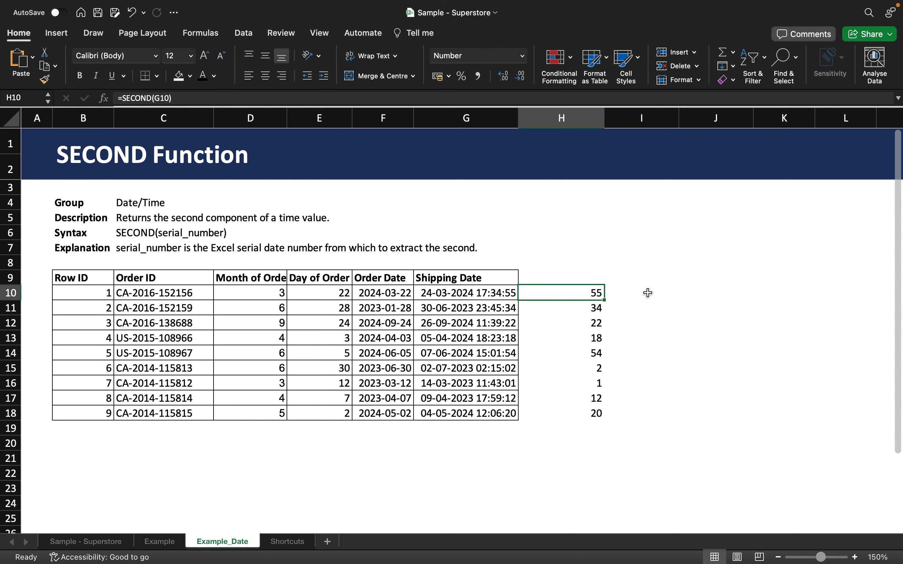